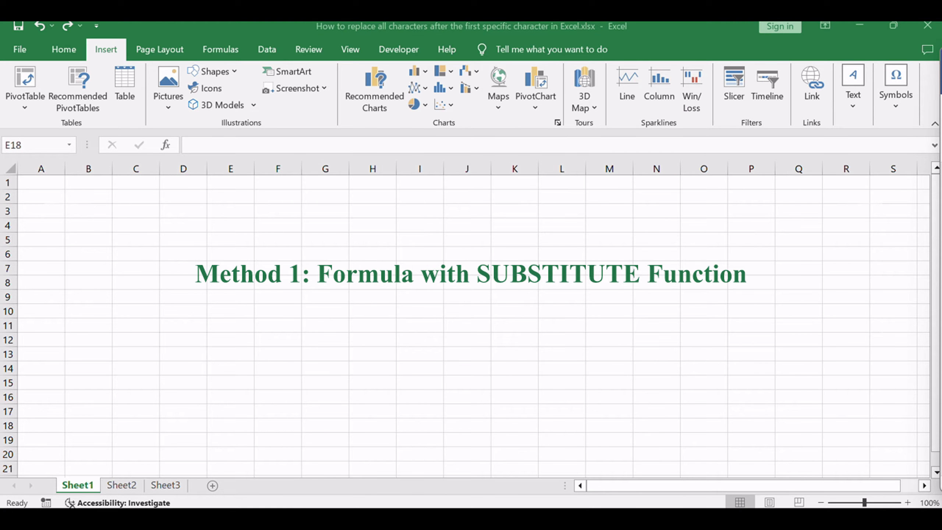
Step: Switch to Sheet2 and look over the SUBSTITUTE wording in the instructions box
left_click(181, 418)
left_click(118, 485)
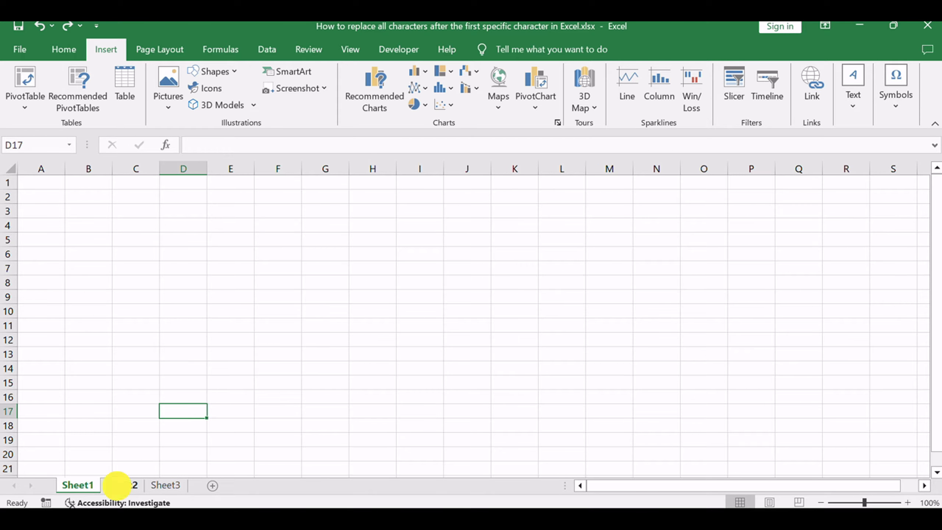
left_click(713, 269)
left_click_drag(721, 244, 746, 243)
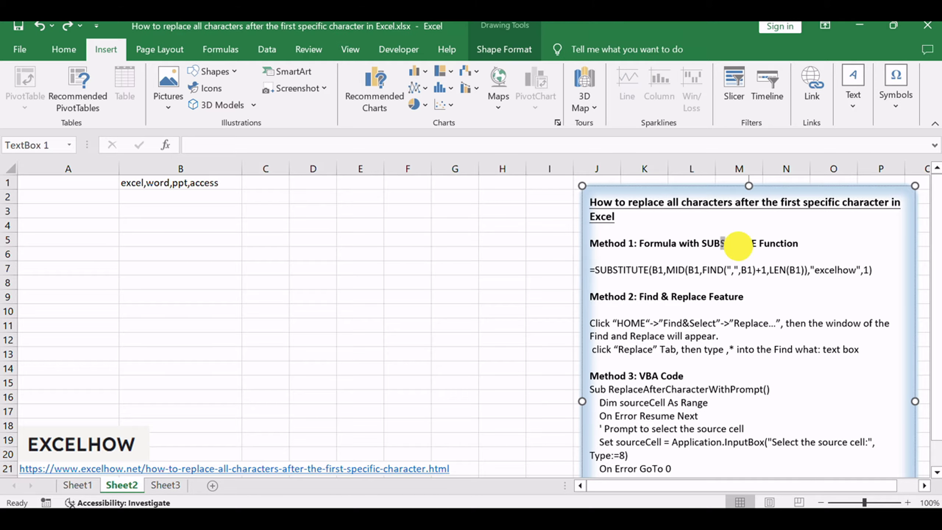
left_click(736, 282)
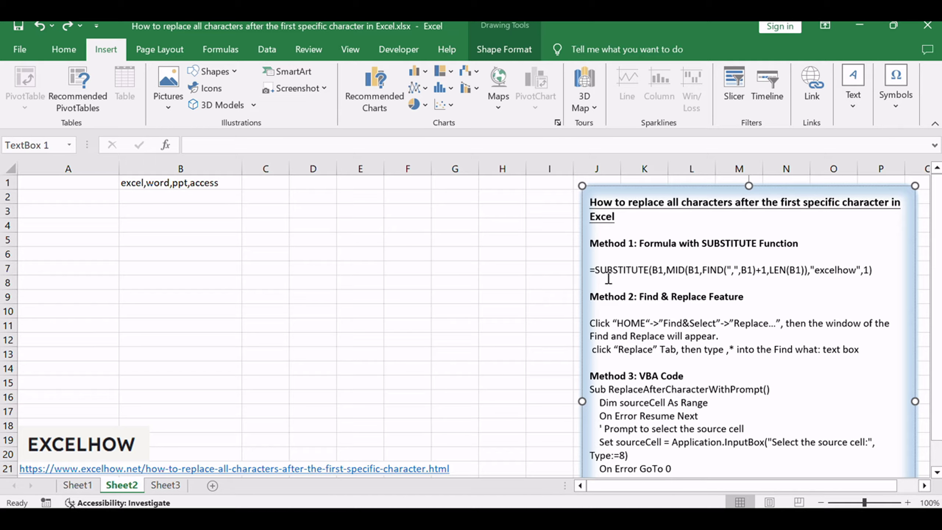
Step: Inspect cell B1's text 'excel,word,ppt,access' without changing it
left_click(177, 255)
left_click(144, 185)
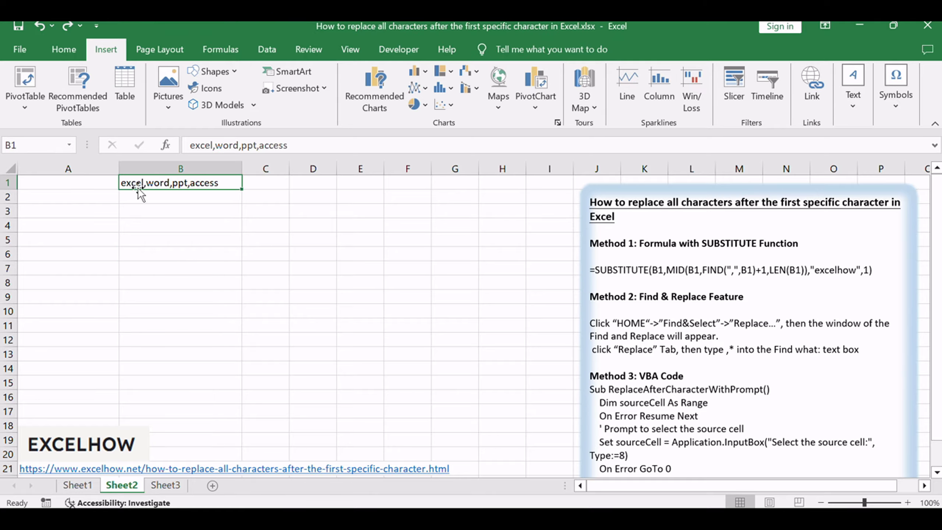
double_click(143, 184)
key("Return")
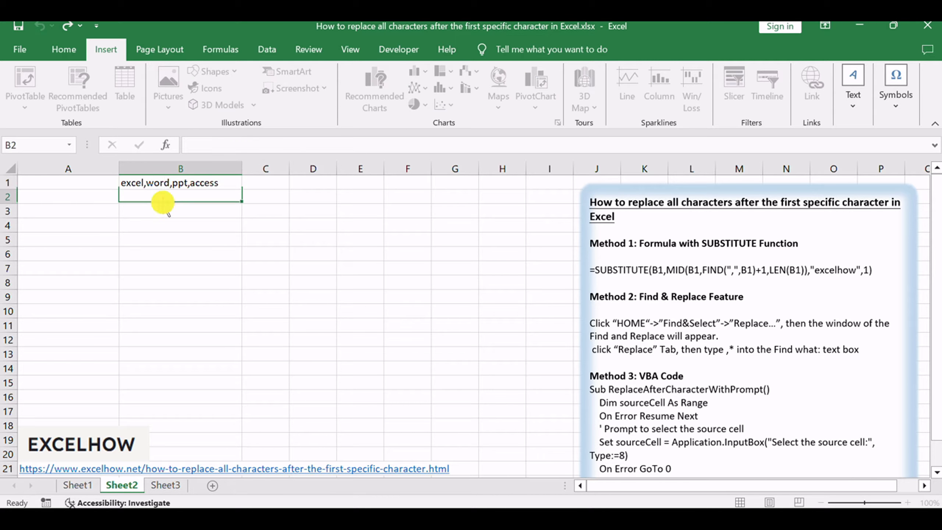
left_click(274, 186)
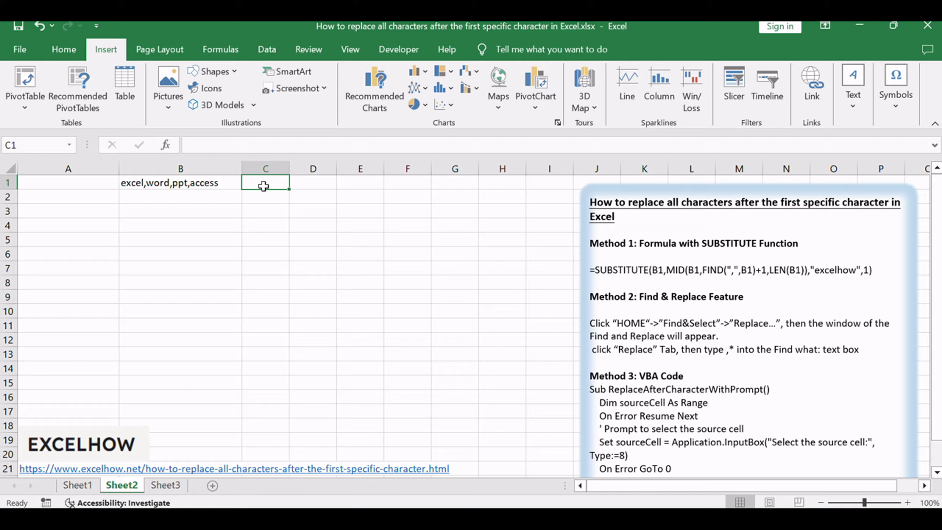
left_click(150, 183)
double_click(151, 184)
left_click_drag(150, 184, 236, 183)
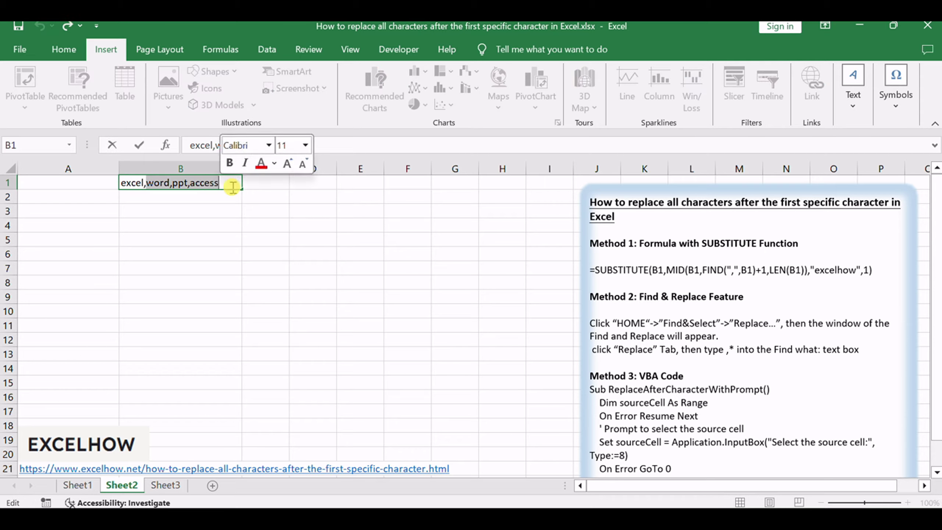
left_click(251, 211)
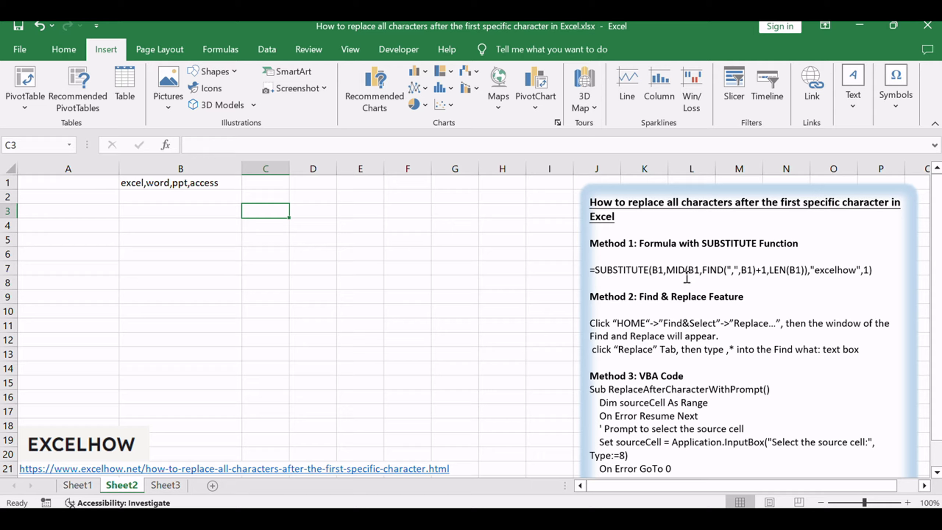
Step: Pick out SUBSTITUTE, excelhow and B1 in the instructions' example formula
double_click(619, 270)
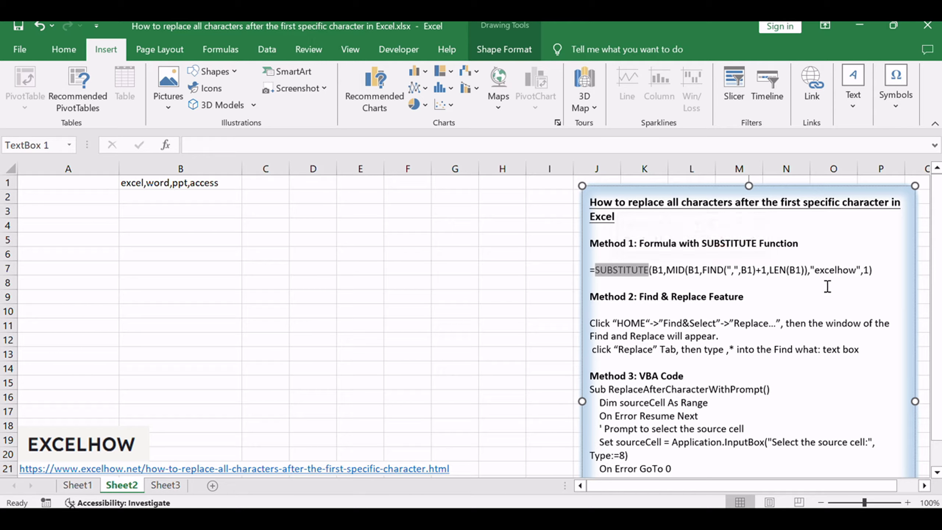
double_click(827, 270)
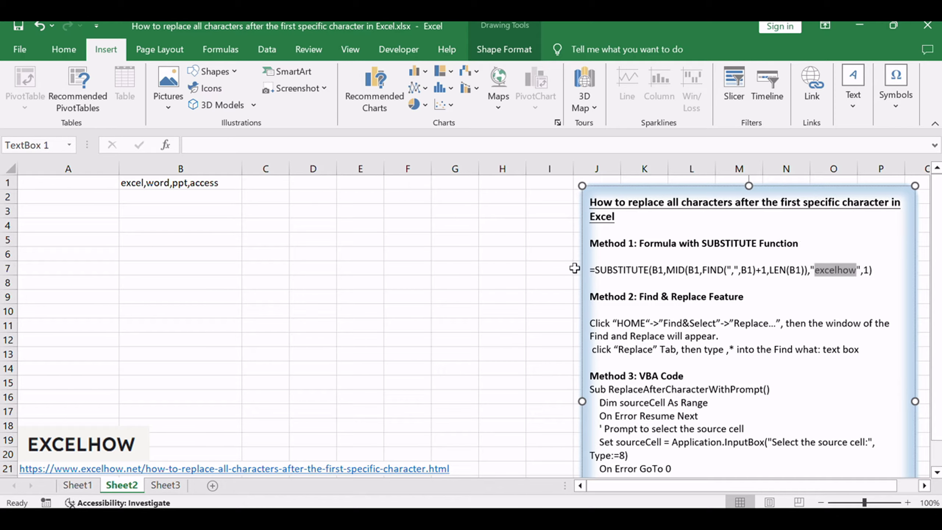
double_click(657, 269)
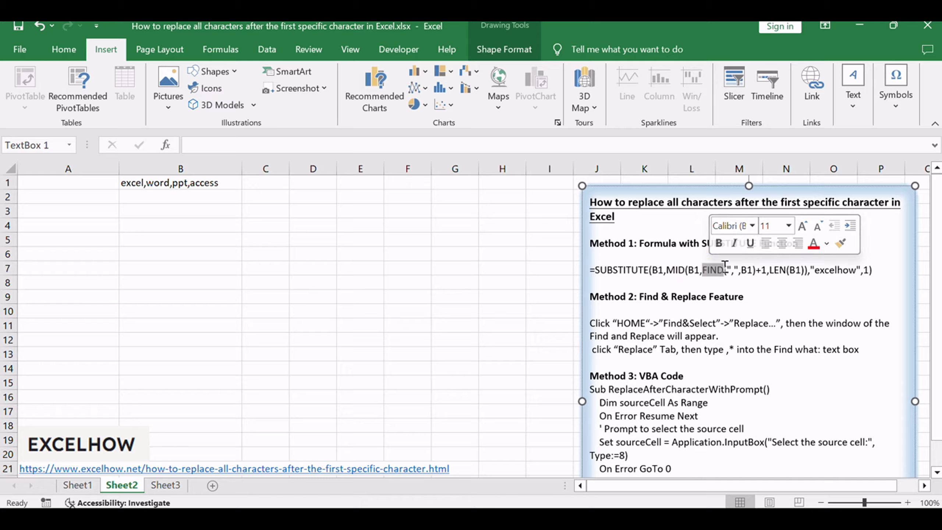
left_click(655, 272)
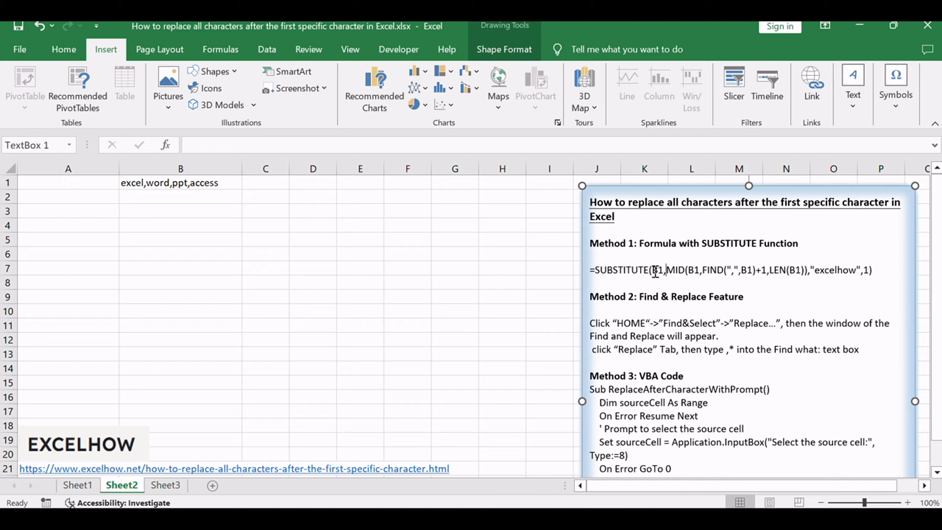
left_click(265, 182)
Step: Enter =SUBSTITUTE(B1,MID(B1,FIND(",",B1)+1,LEN(B1)),"excelhow",1) in C1, checking its argument hints
type("=SUBSTITUTE(B1,MID(B1,FIND(\",\",B1)+1,LEN(B1)),\"excelhow\",1)")
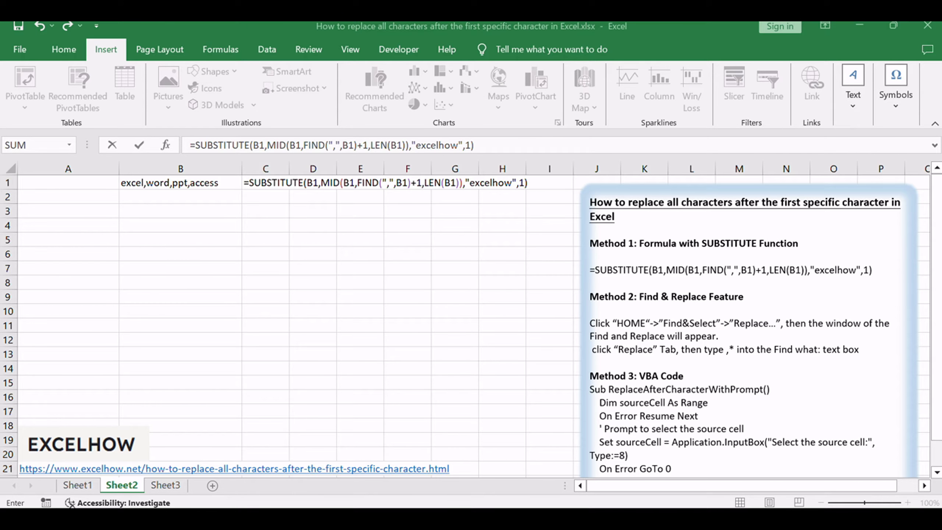
left_click(208, 145)
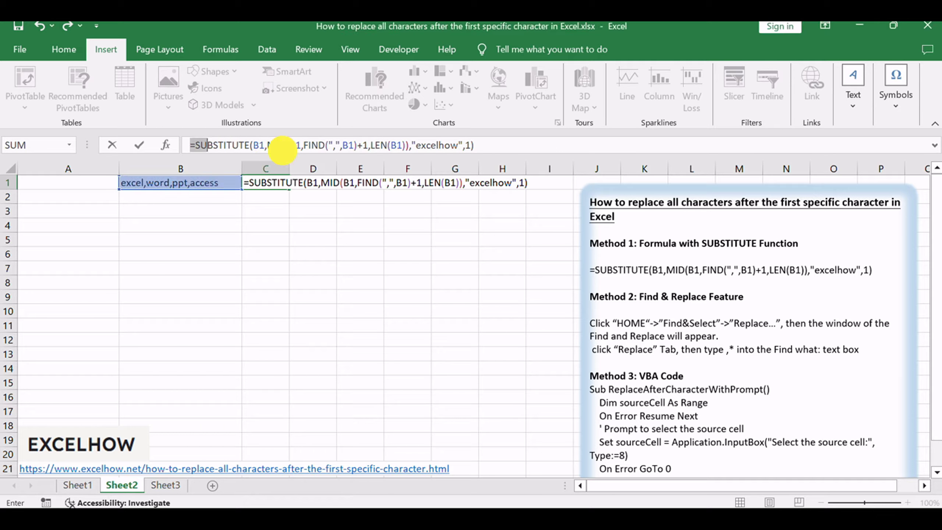
left_click_drag(282, 145, 515, 146)
left_click(516, 145)
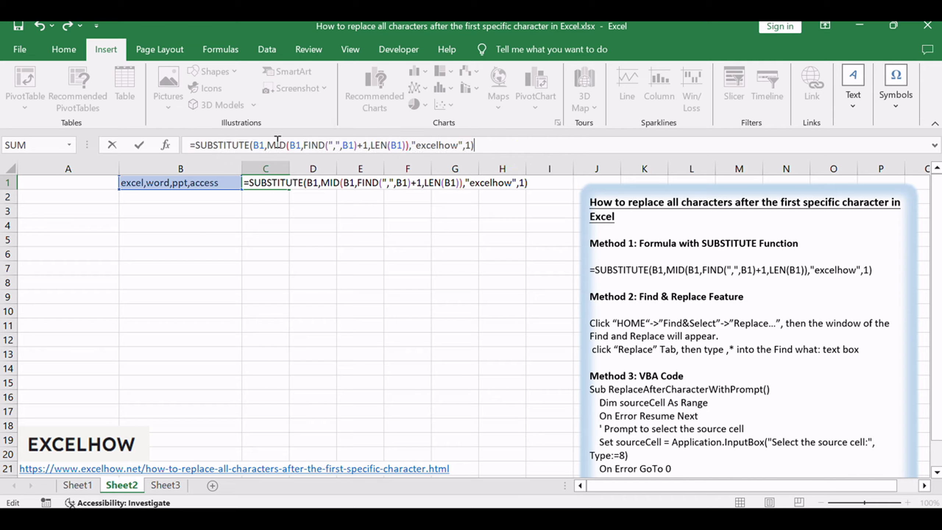
left_click(256, 145)
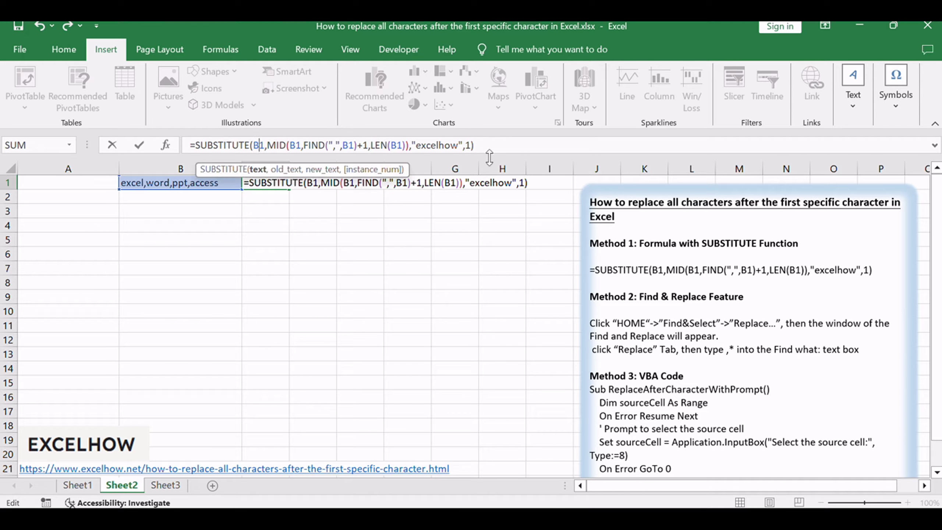
key("Return")
Step: Open the Find and Replace dialog on its Replace tab
left_click(211, 312)
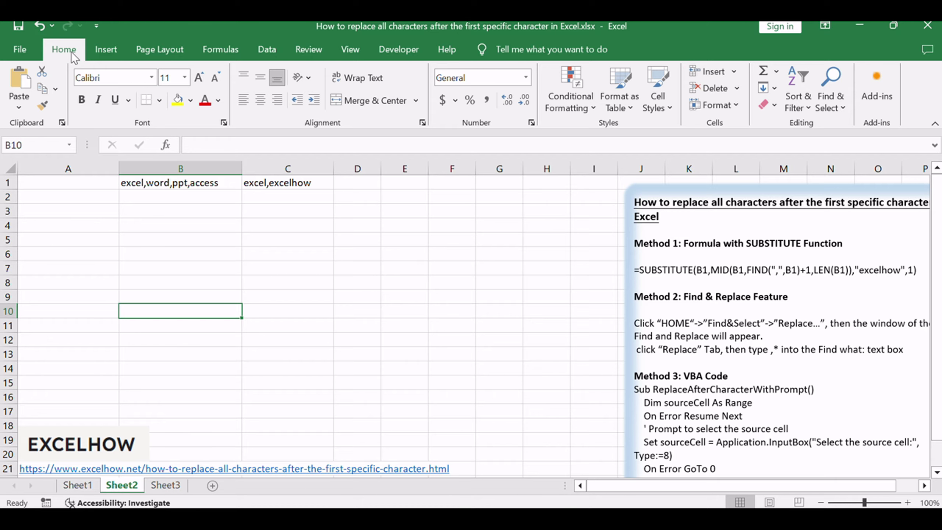
left_click(831, 97)
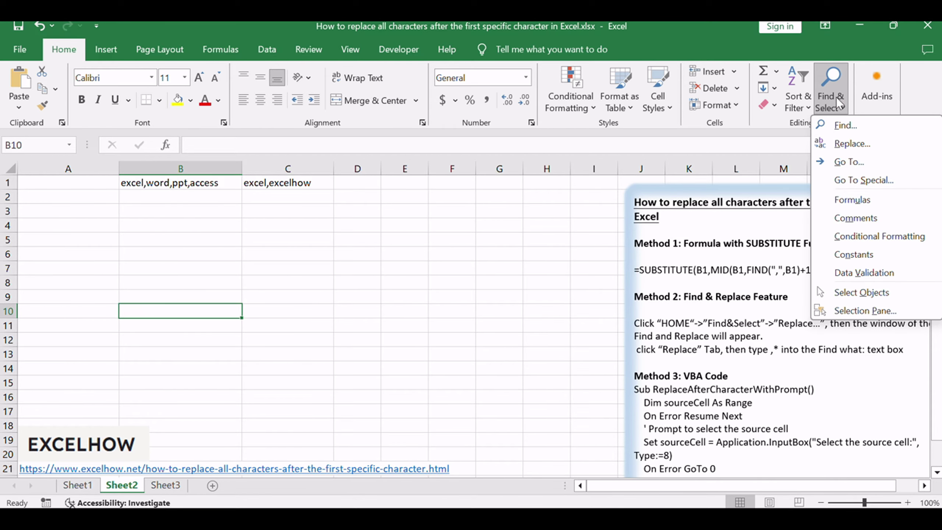
left_click(858, 141)
left_click_drag(567, 247, 483, 185)
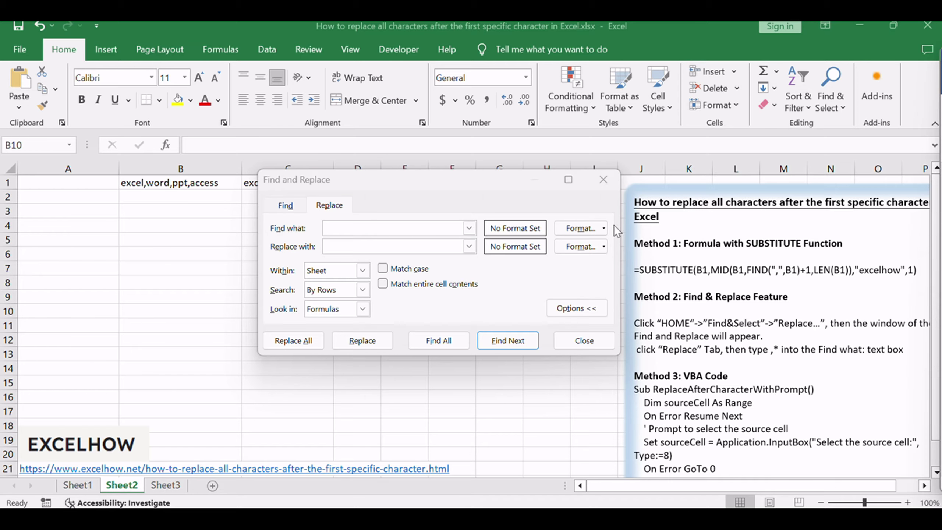
left_click(433, 189)
left_click(324, 204)
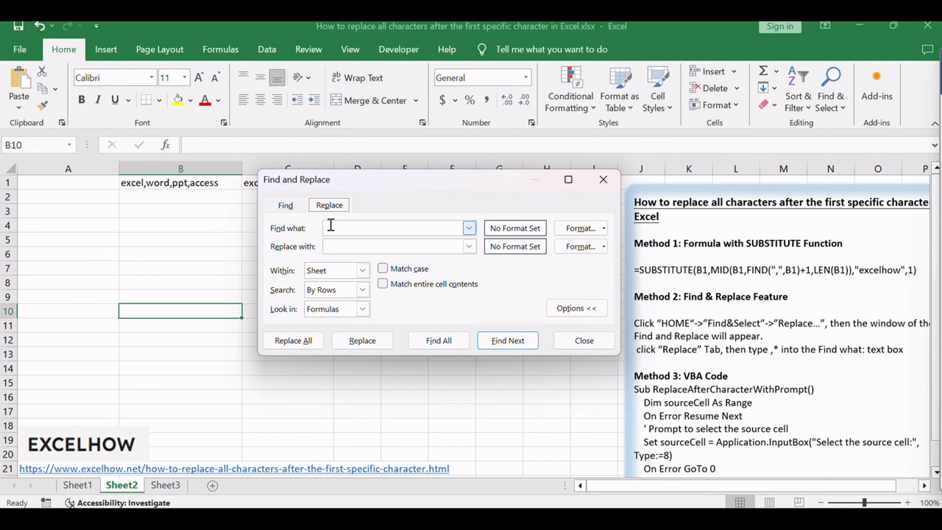
type(",*")
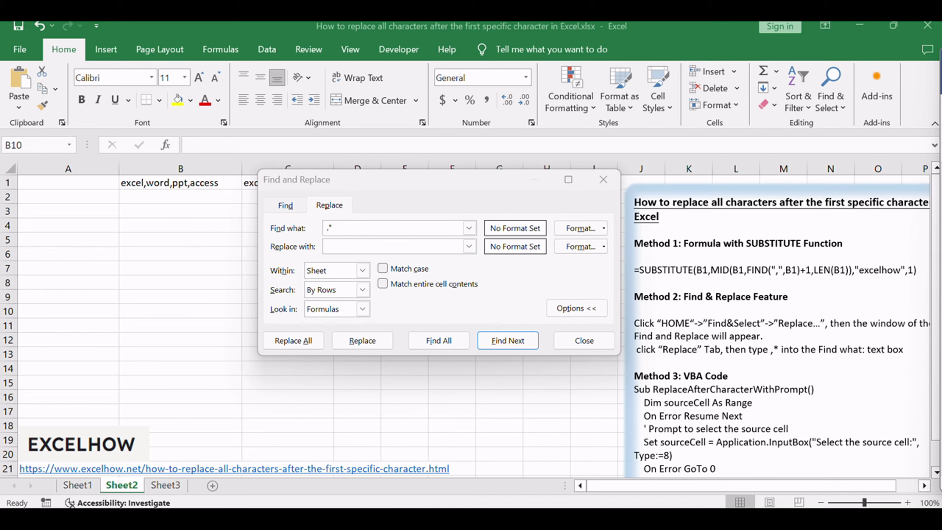
type(",excelhow")
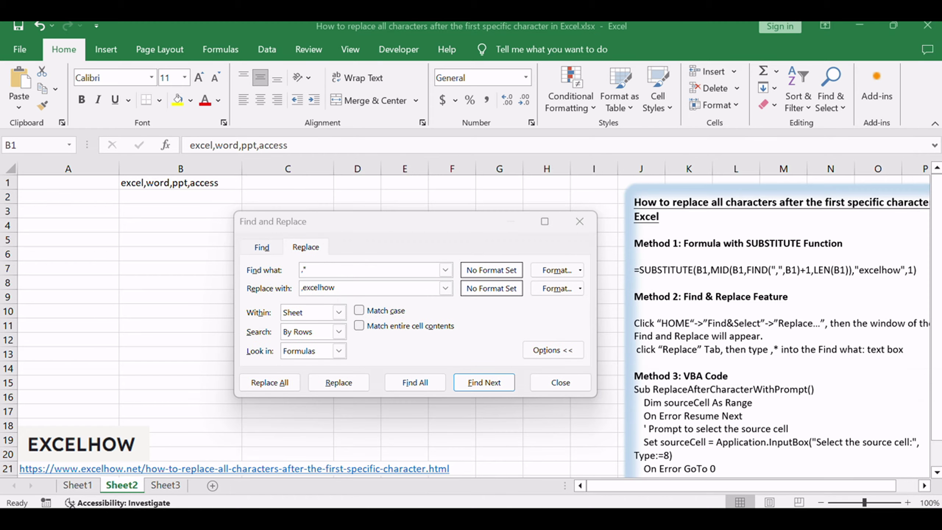
Step: Replace all ',*' with ',excelhow', dismiss the count message and close the dialog
left_click(399, 224)
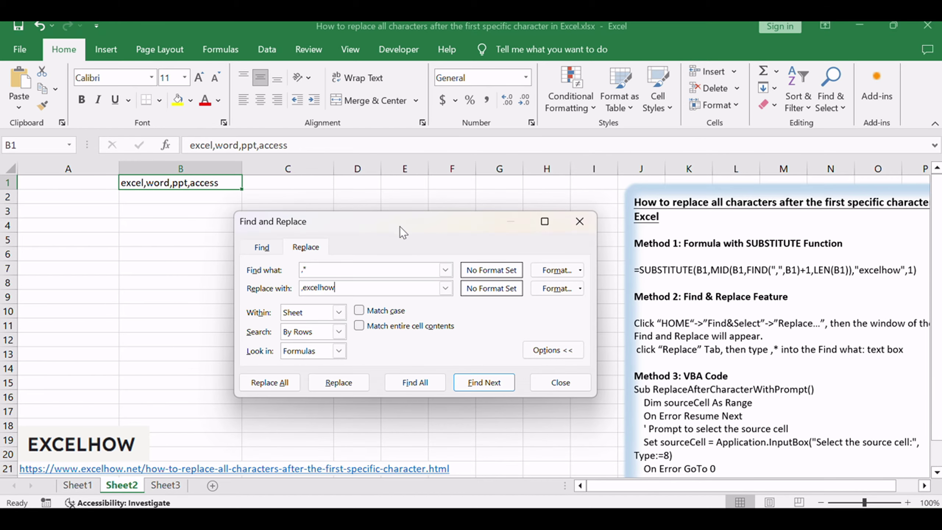
left_click(262, 385)
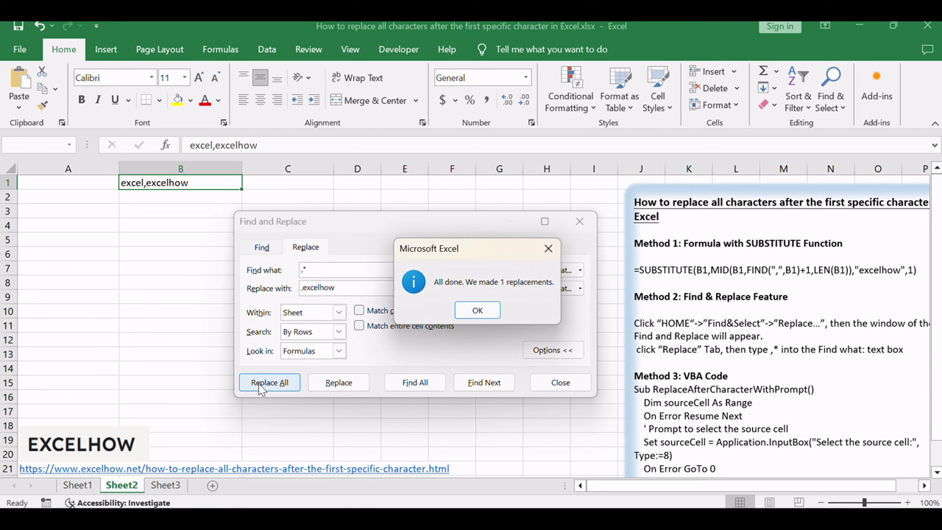
left_click(488, 310)
left_click(560, 382)
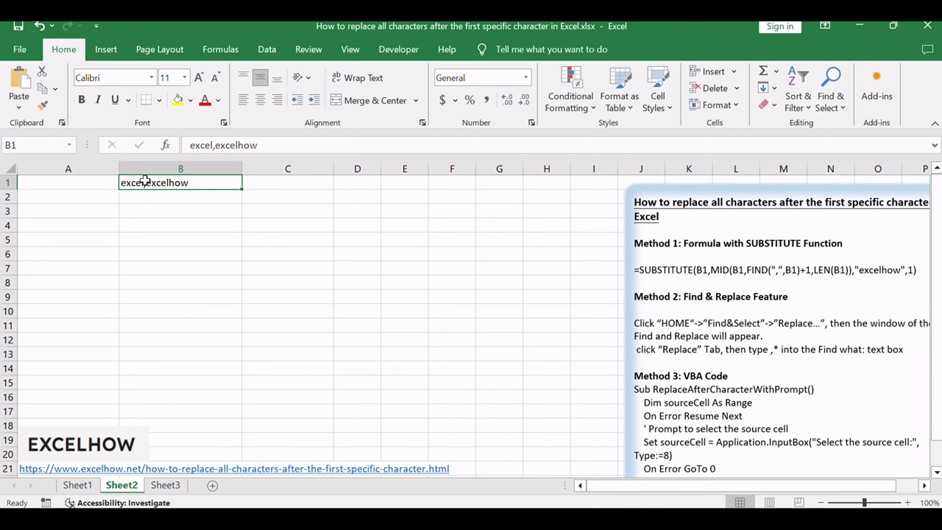
Step: Deselect B1, view the empty Sheet3, then return to Sheet2
left_click(291, 225)
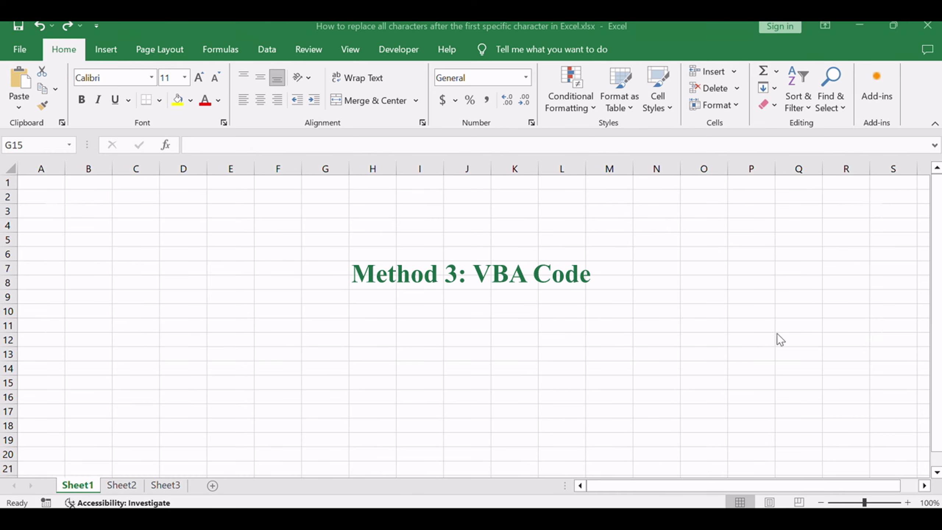
left_click(347, 388)
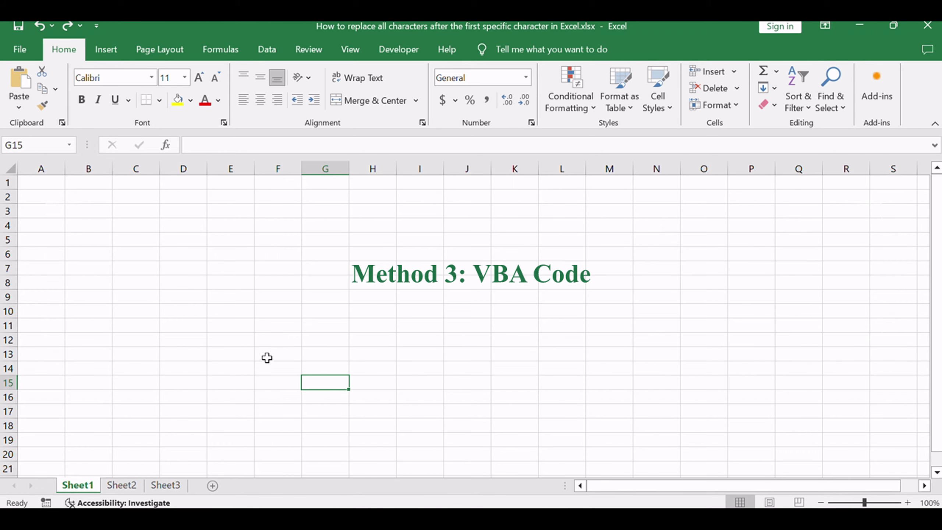
left_click(171, 488)
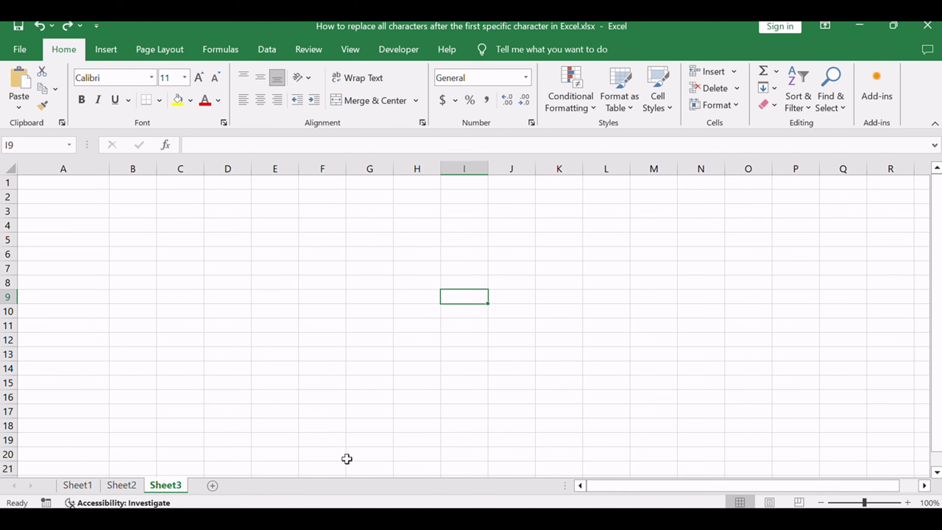
left_click(120, 482)
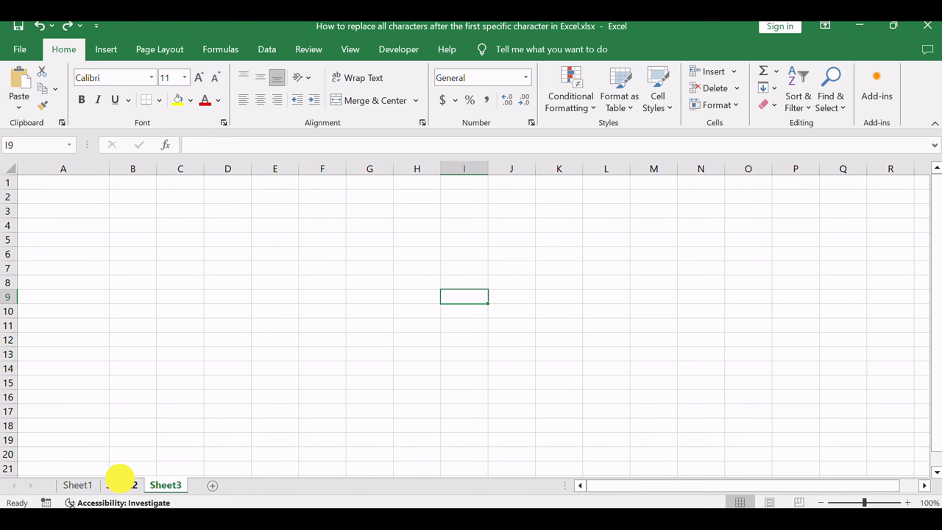